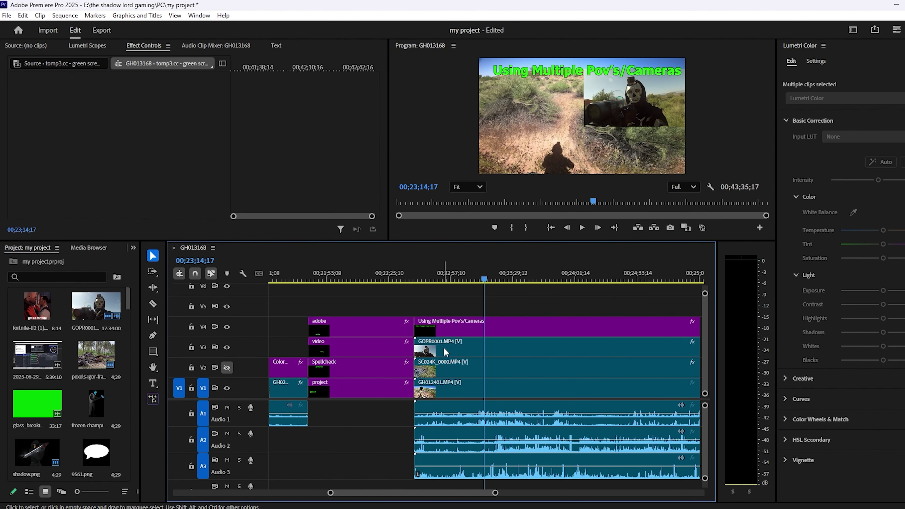
Trim the start of the GOPR0001.MP4 clip to 00;23;14;17, and move the clip to start at 00;23;01;08.
drag(415, 347, 484, 346)
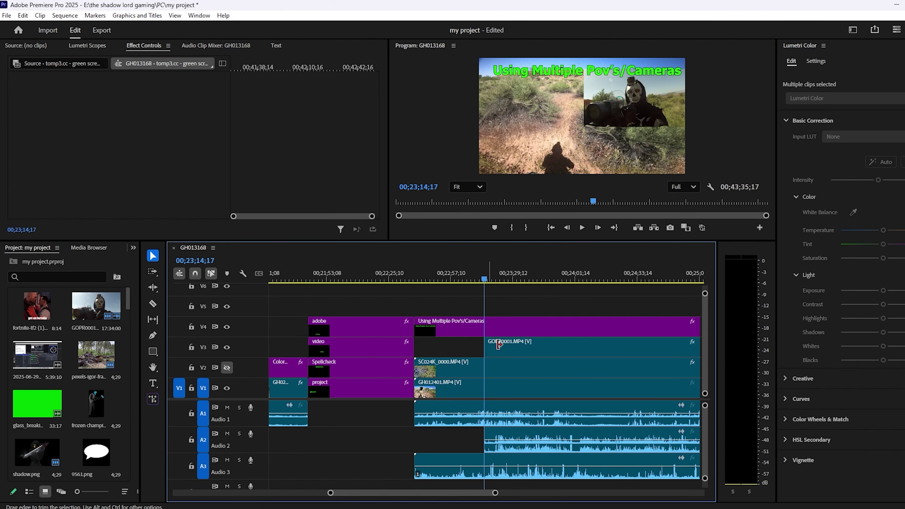
drag(479, 278, 459, 280)
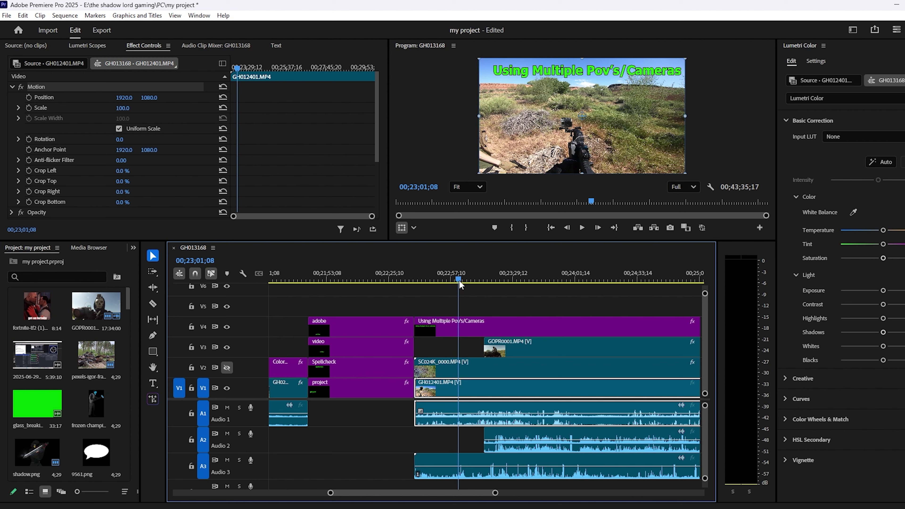
drag(527, 351, 508, 343)
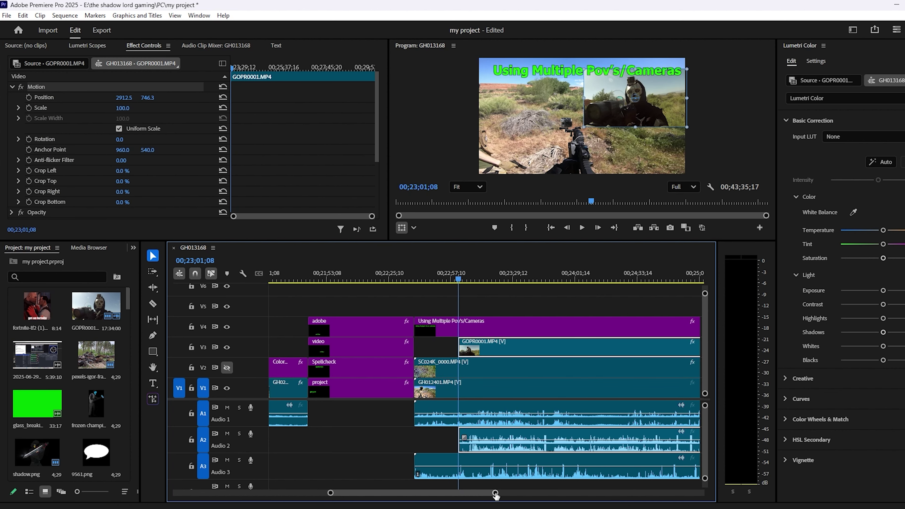
Compare the GOPR0001.MP4 and GH012401.MP4 footage, and shift GOPR0001.MP4 on V3 to line up with the matching moment.
drag(495, 493, 433, 493)
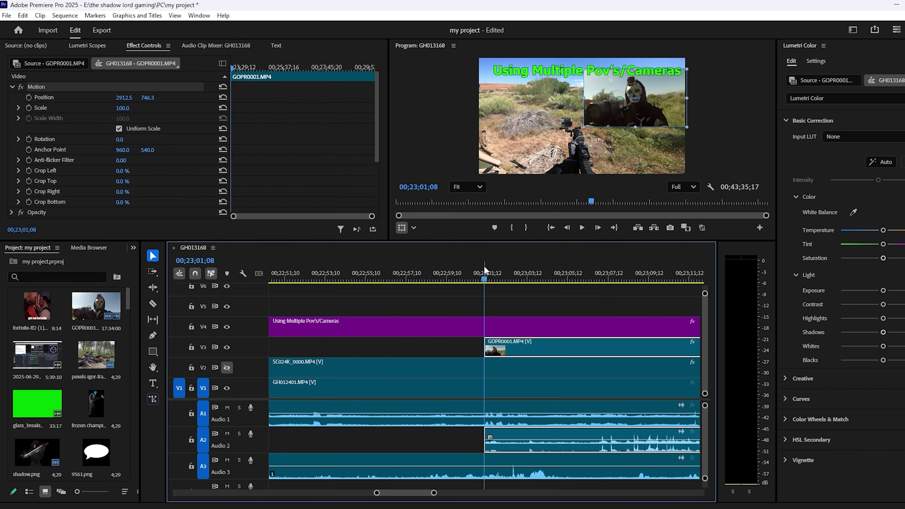
drag(485, 267, 643, 301)
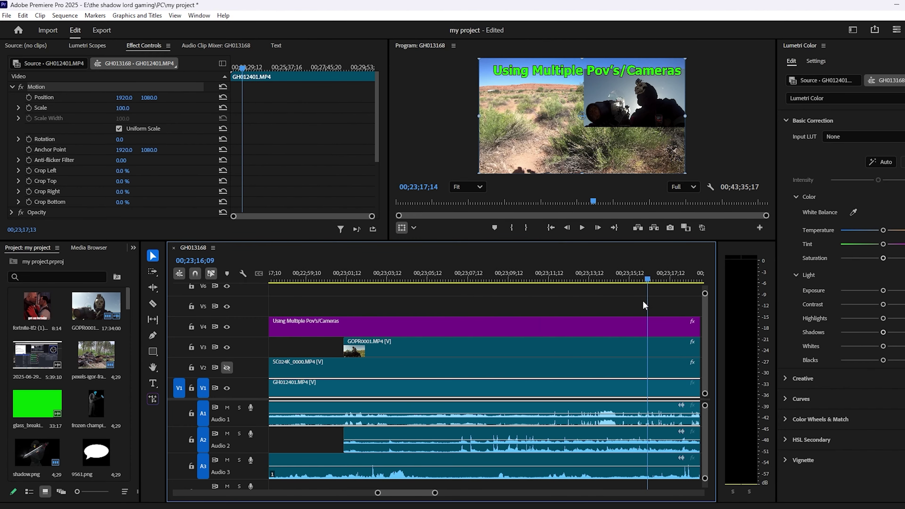
drag(569, 315, 523, 317)
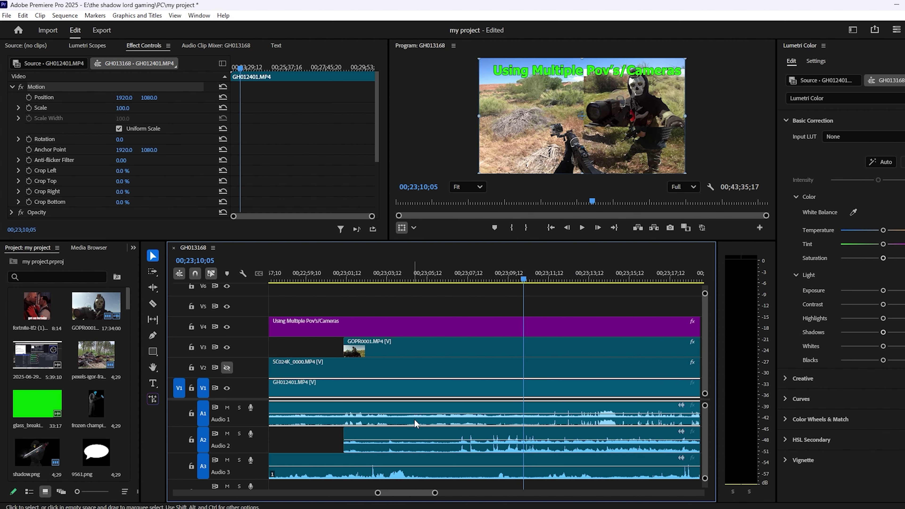
click(402, 346)
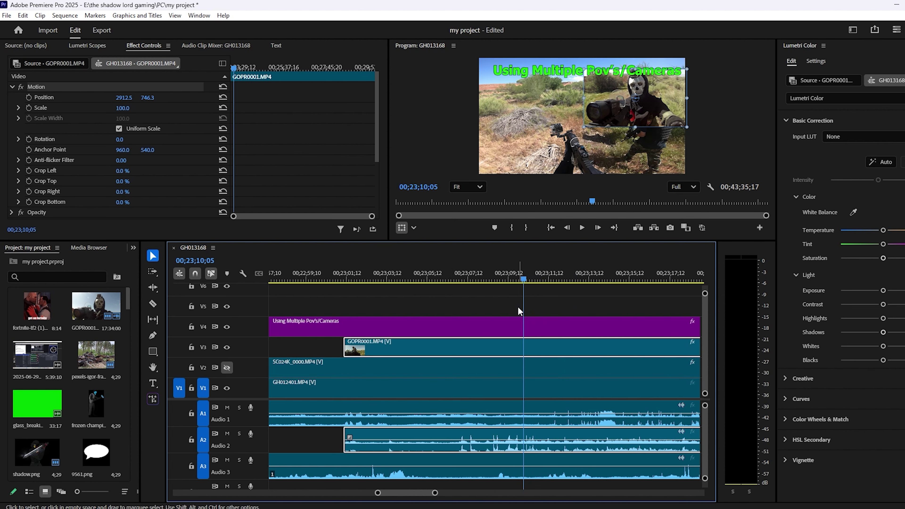
drag(410, 342, 476, 351)
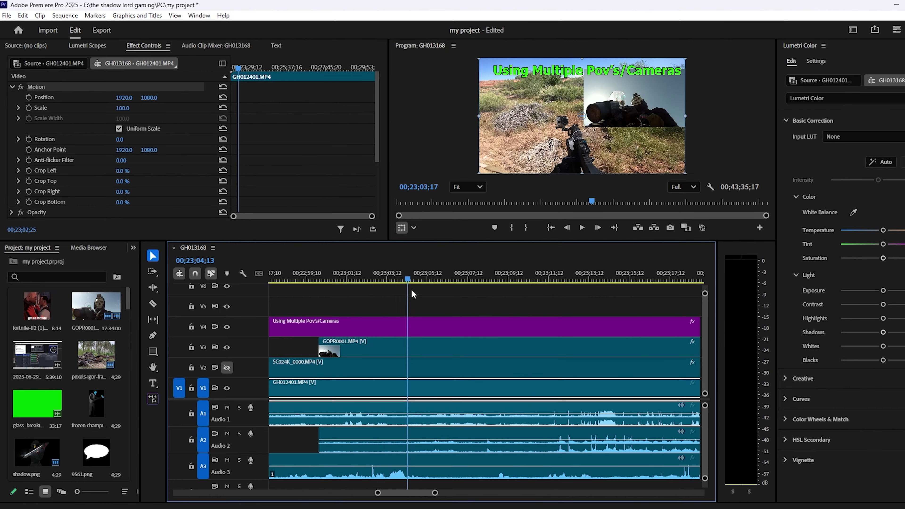
Trim more off the start of GOPR0001.MP4, move it earlier in the sequence, and play back the alignment.
drag(408, 291, 438, 299)
drag(321, 347, 436, 349)
drag(437, 280, 332, 287)
drag(474, 348, 394, 353)
key(space)
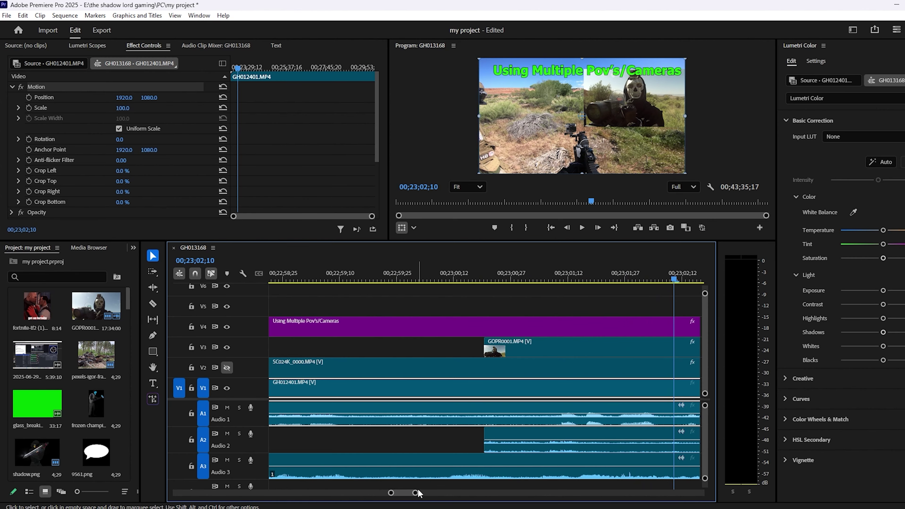
At 00;23;09;01, enlarge the GOPR0001.MP4 picture to fill the frame, with scale 211.3 and position 1938.6, 1061.5.
drag(414, 493, 440, 492)
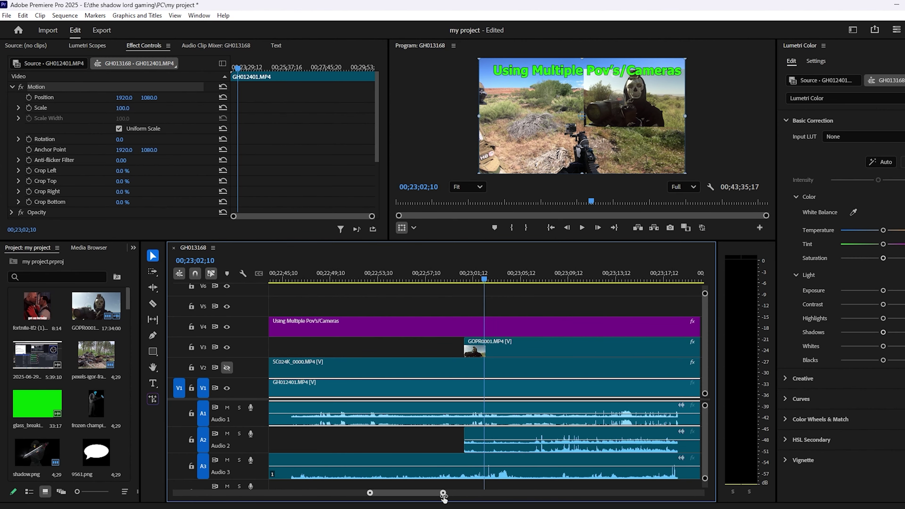
drag(503, 281, 542, 285)
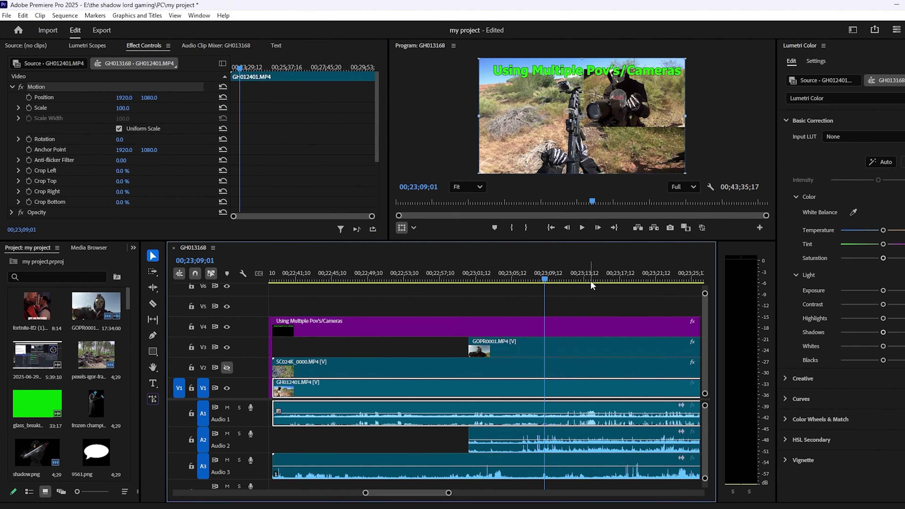
click(595, 291)
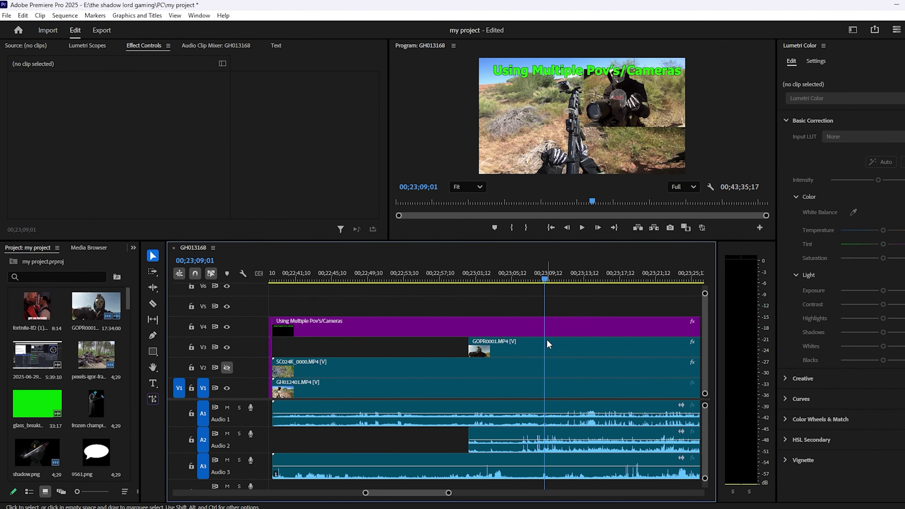
click(545, 440)
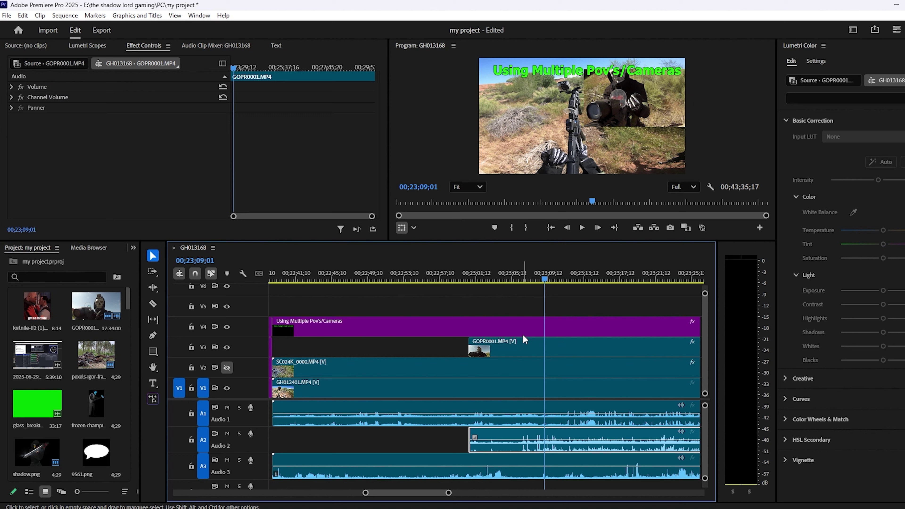
click(523, 341)
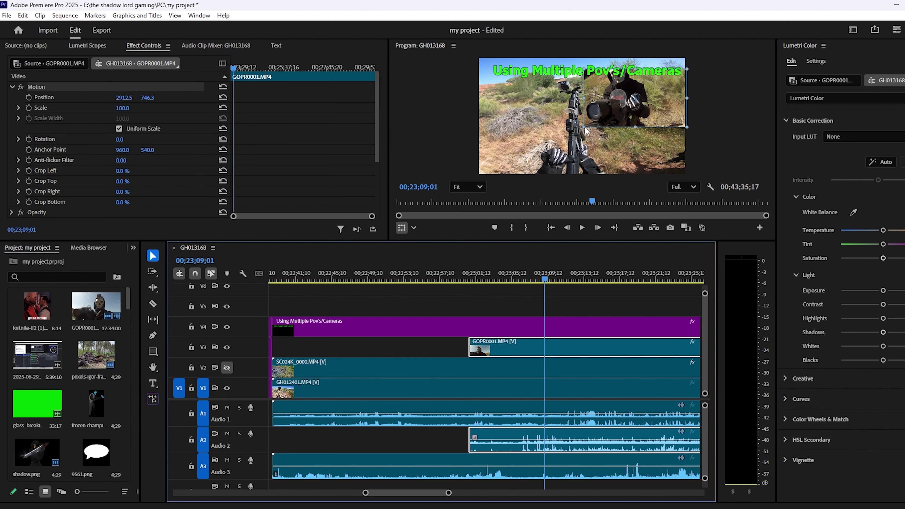
drag(585, 127, 552, 135)
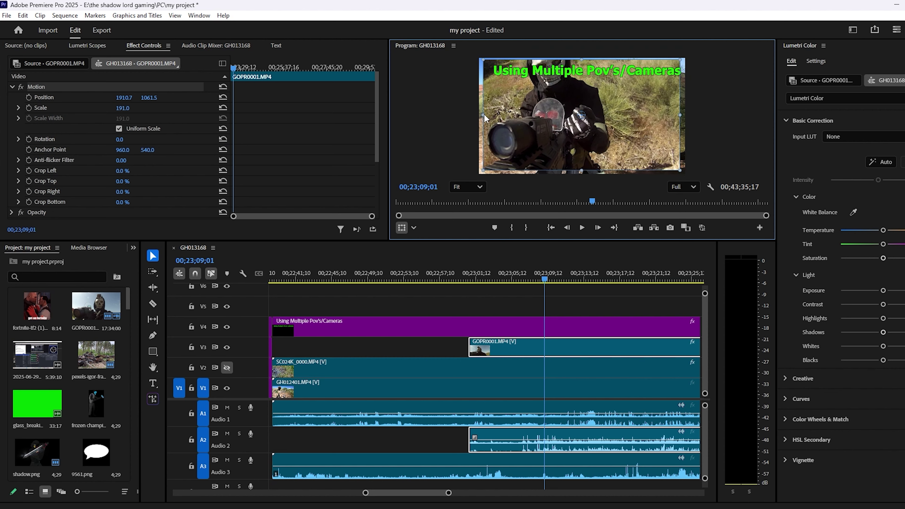
drag(484, 114, 473, 115)
drag(523, 127, 523, 127)
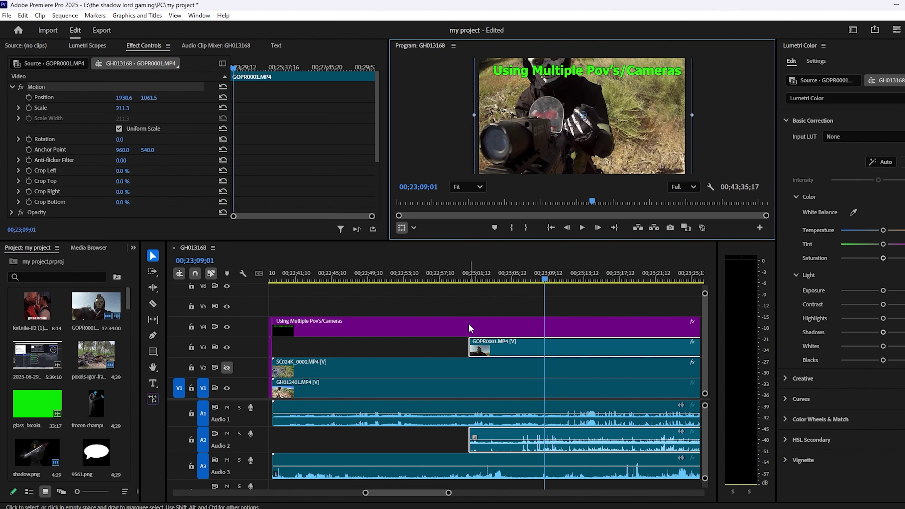
Hide V3, show V2, and enlarge SC024K_0000.MP4 to fill the frame, with scale 103.9 and position 1892.2, 1070.7.
click(227, 347)
click(366, 369)
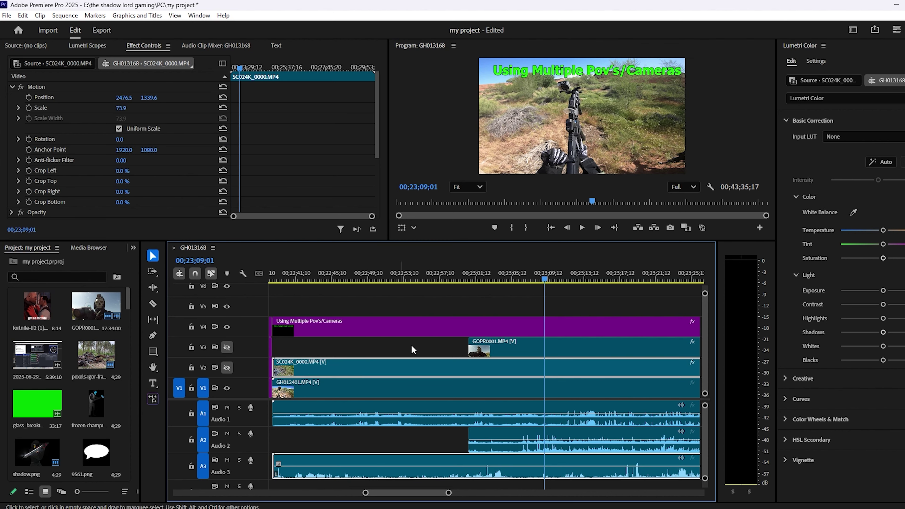
click(227, 367)
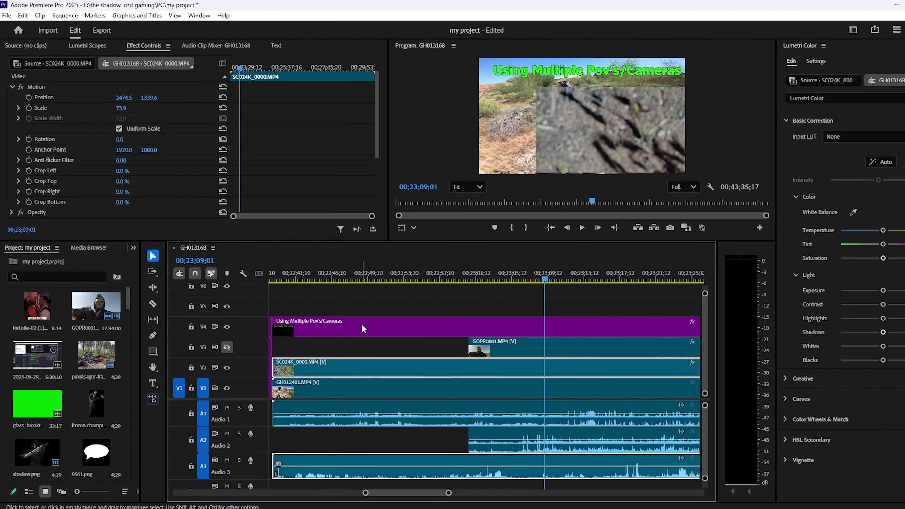
drag(651, 128, 687, 115)
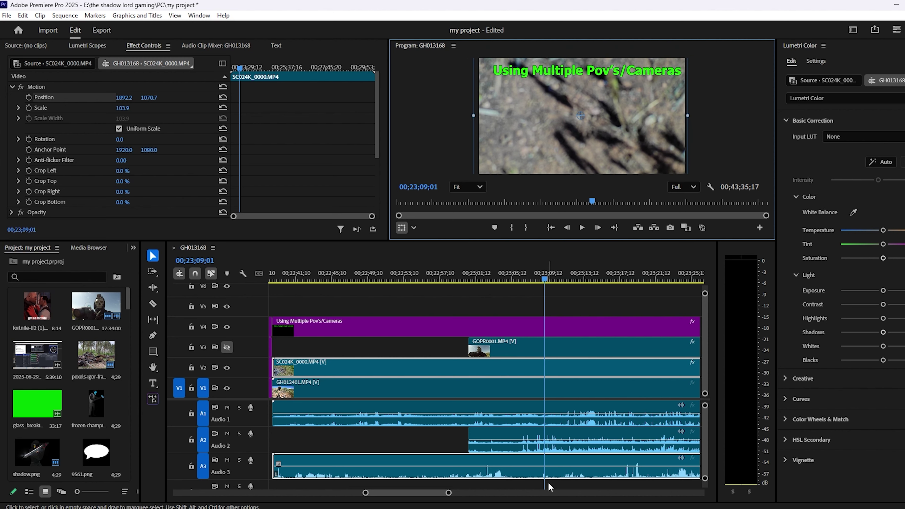
Trim the start of SC024K_0000.MP4, hide V2, and shift the clip so its Audio 3 peaks align near 00;23;16;28.
drag(709, 398, 707, 352)
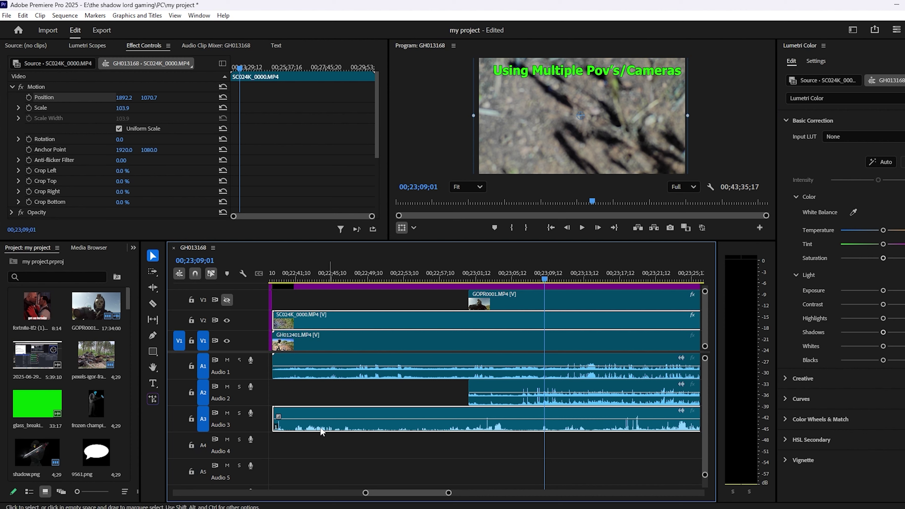
drag(274, 426, 481, 432)
drag(557, 279, 614, 331)
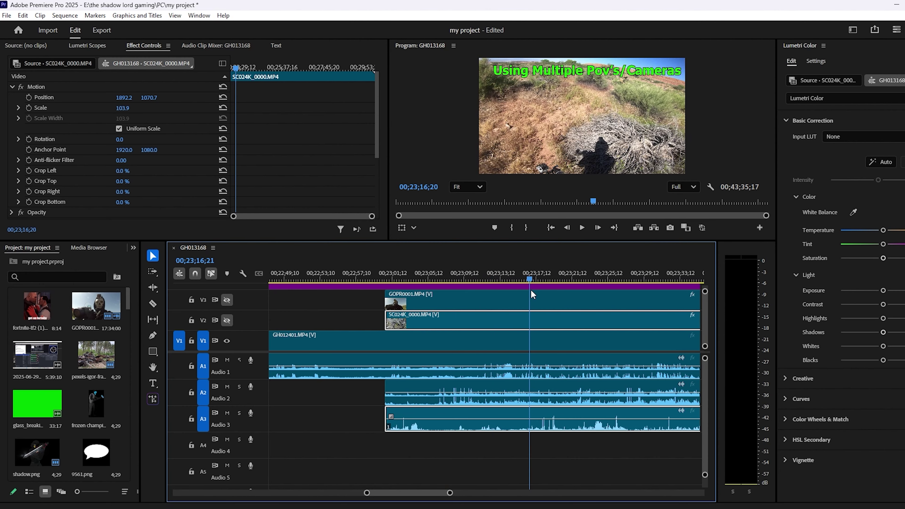
mouse_move(530, 289)
mouse_down()
mouse_move(557, 292)
mouse_move(532, 292)
mouse_up()
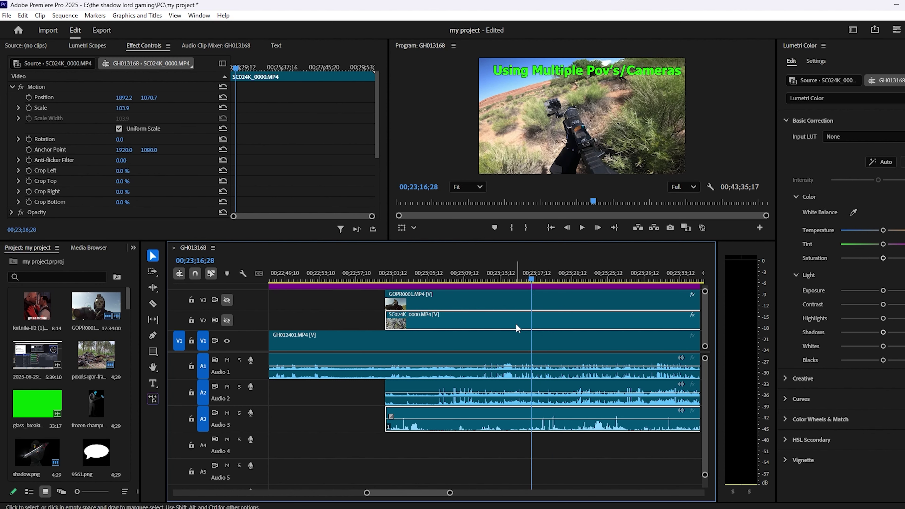
drag(516, 324, 500, 324)
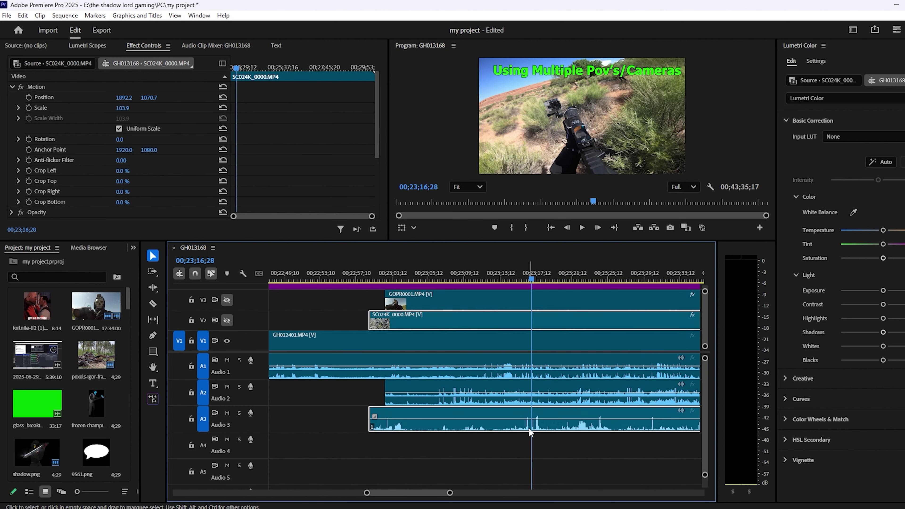
Play the sequence from 00;23;15;20 to check the sync of the three cameras' audio.
drag(531, 270, 521, 269)
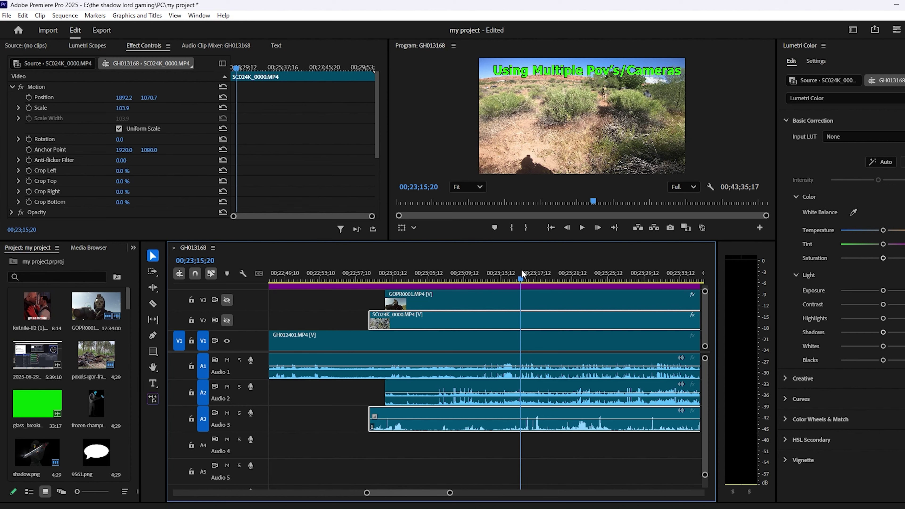
click(584, 231)
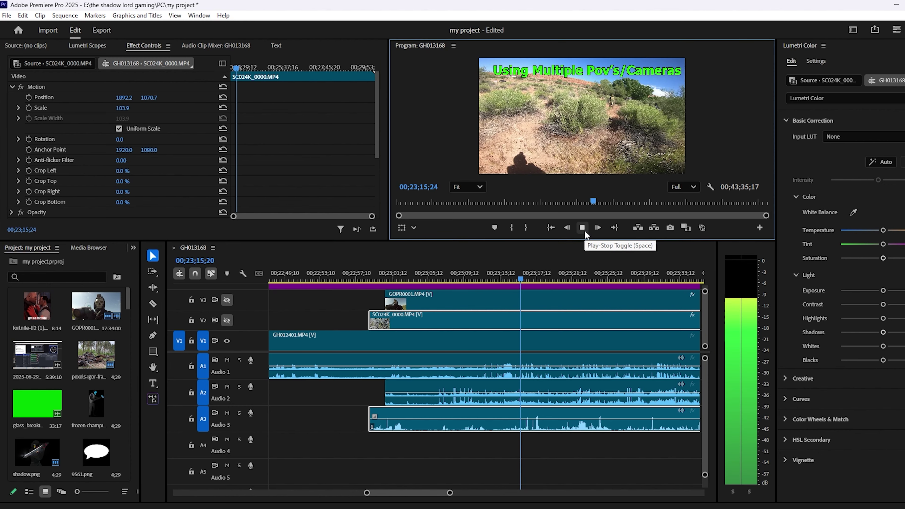
click(585, 230)
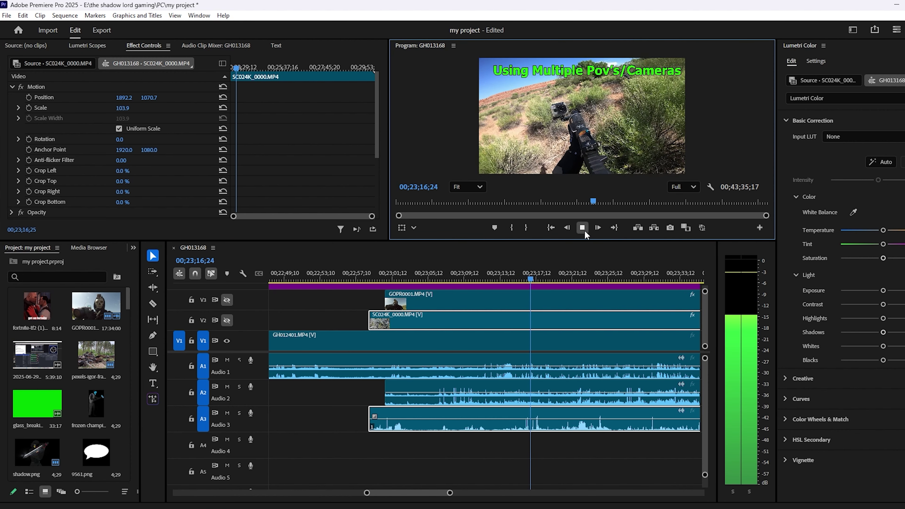
Identify the audio linked to GOPR0001.MP4 and SC024K_0000.MP4, and mute the Audio 2 track.
click(228, 387)
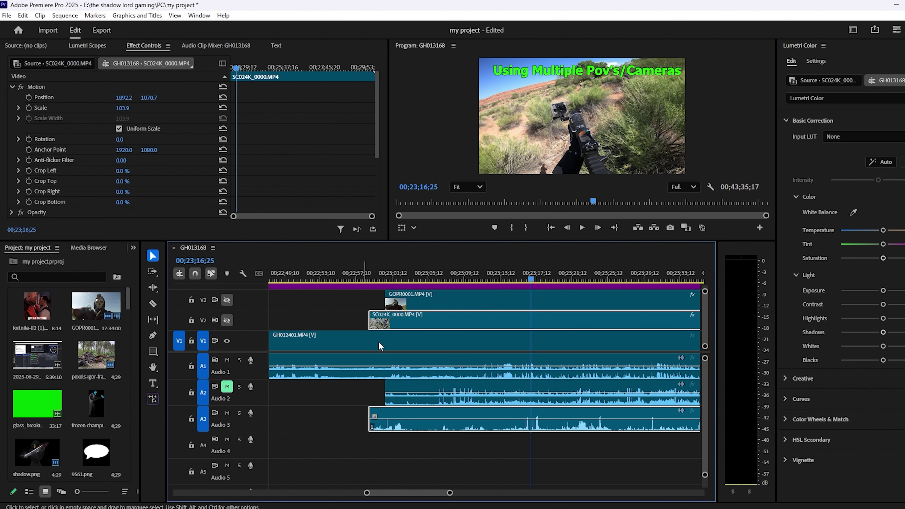
click(394, 307)
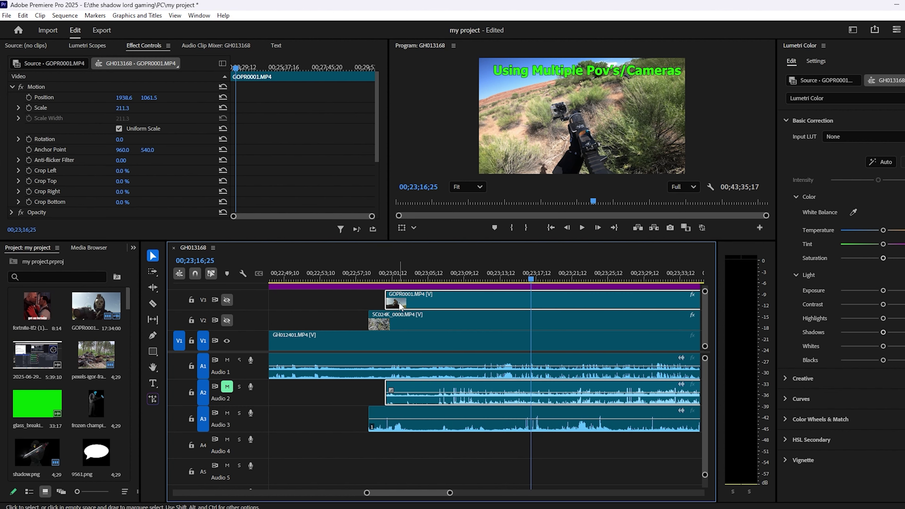
click(229, 388)
click(419, 419)
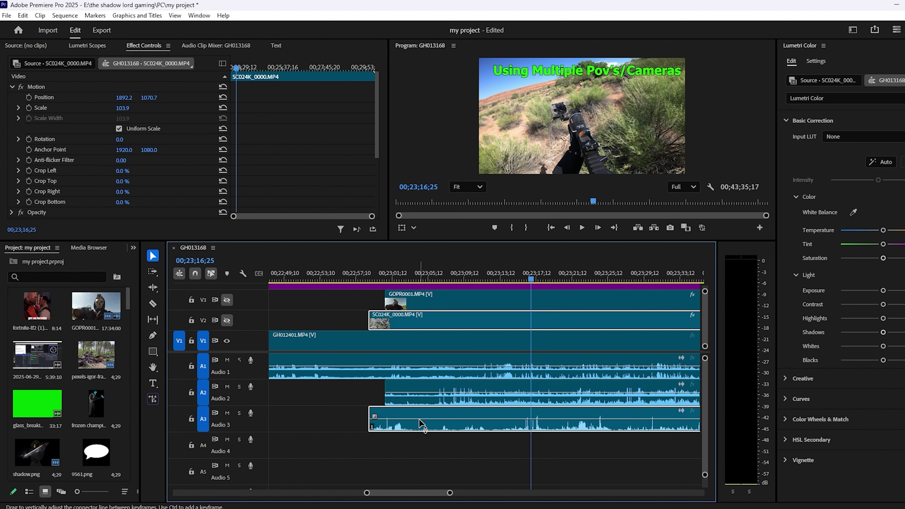
click(427, 299)
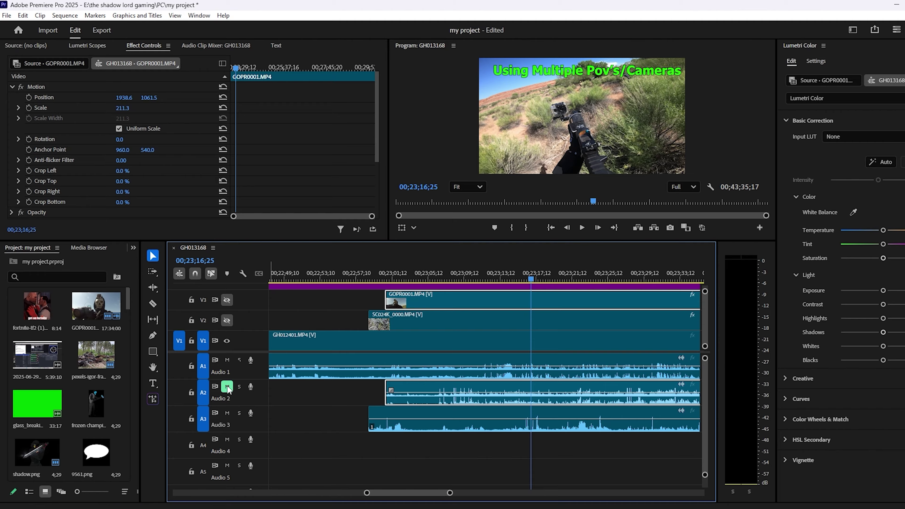
Play several passages up to about 00;23;27;25 with Audio 2 muted to check the remaining camera audio.
click(581, 228)
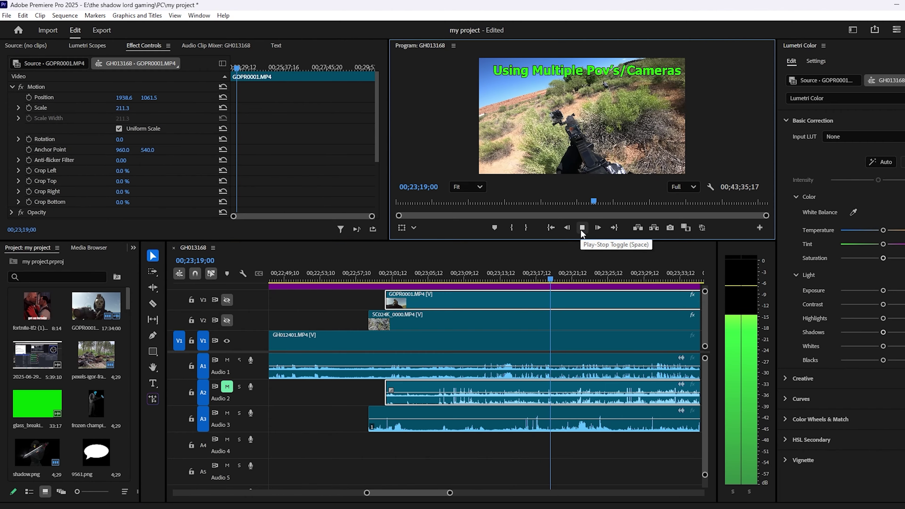
click(581, 228)
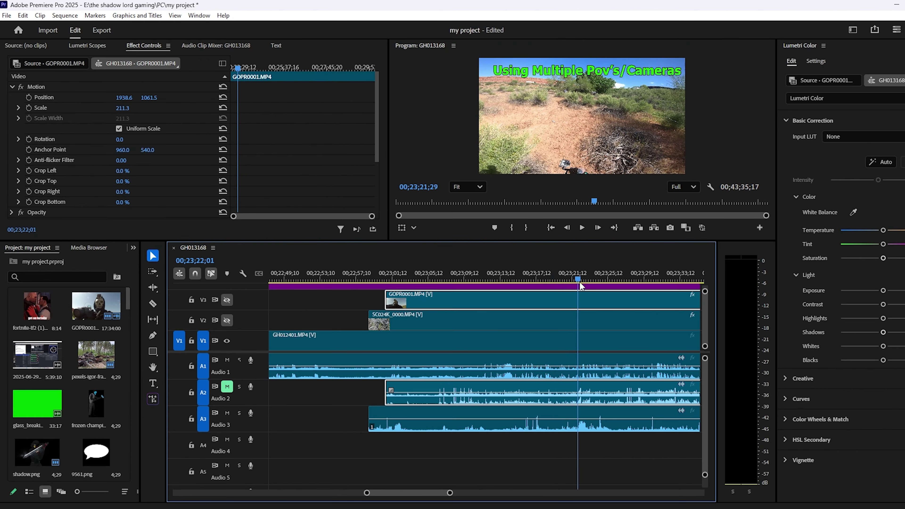
click(580, 230)
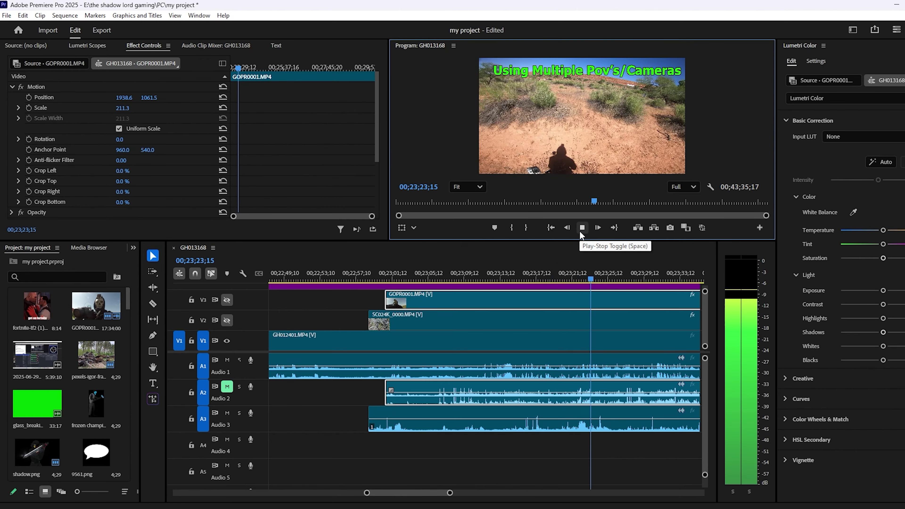
click(629, 277)
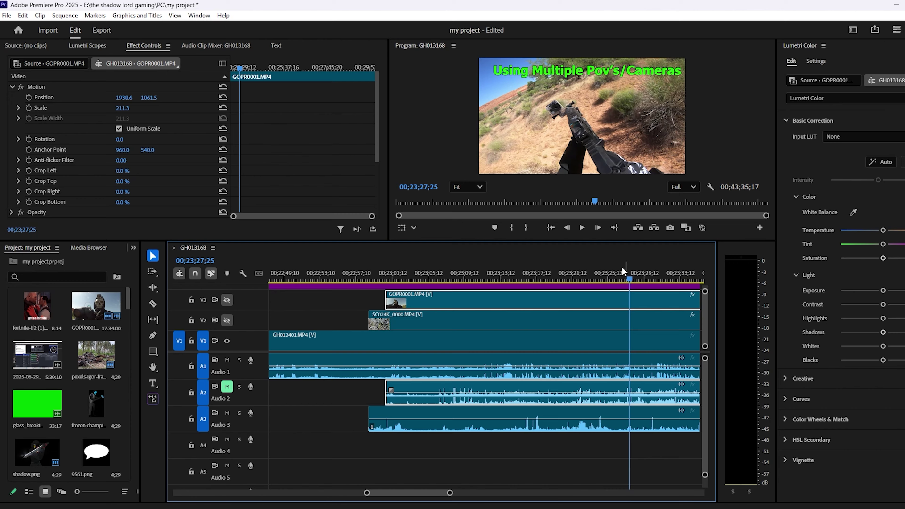
click(585, 229)
click(626, 276)
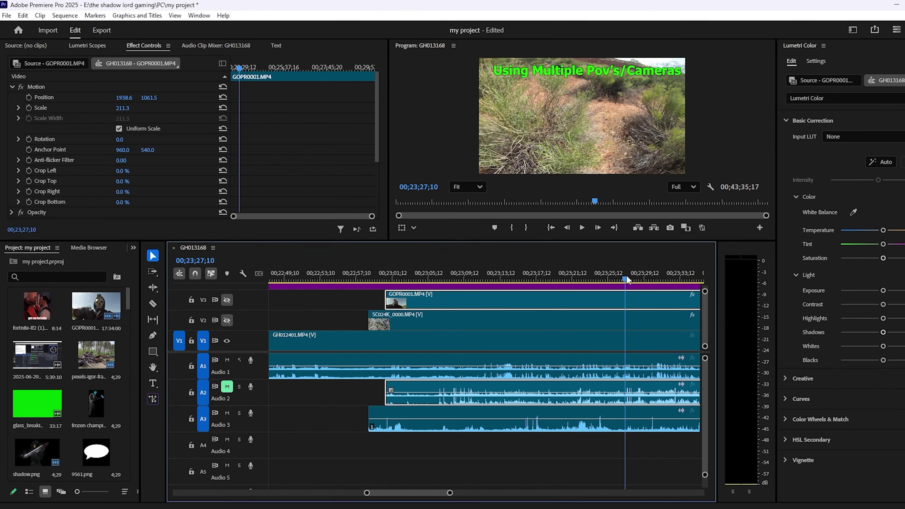
Shift SC024K_0000.MP4 with its linked audio to start at about 00;23;27;03, lining up its Audio 3 peaks with the other cameras.
click(582, 229)
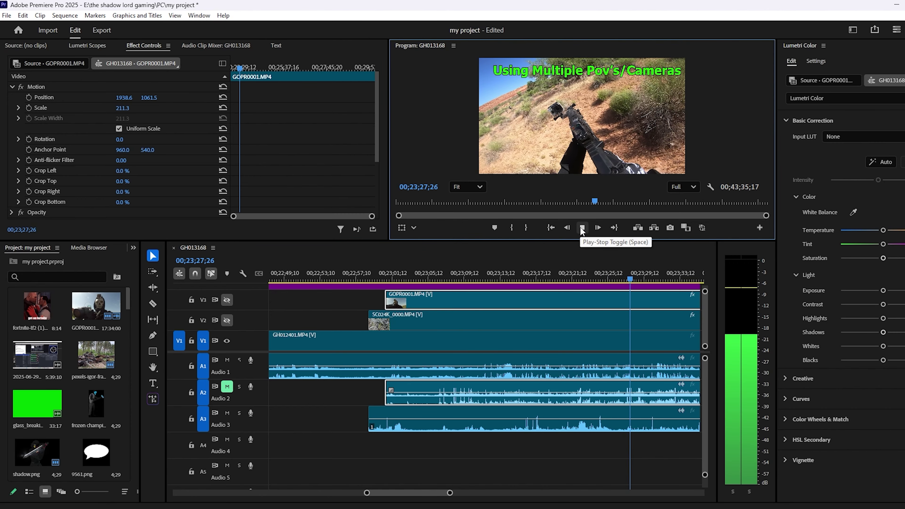
click(629, 277)
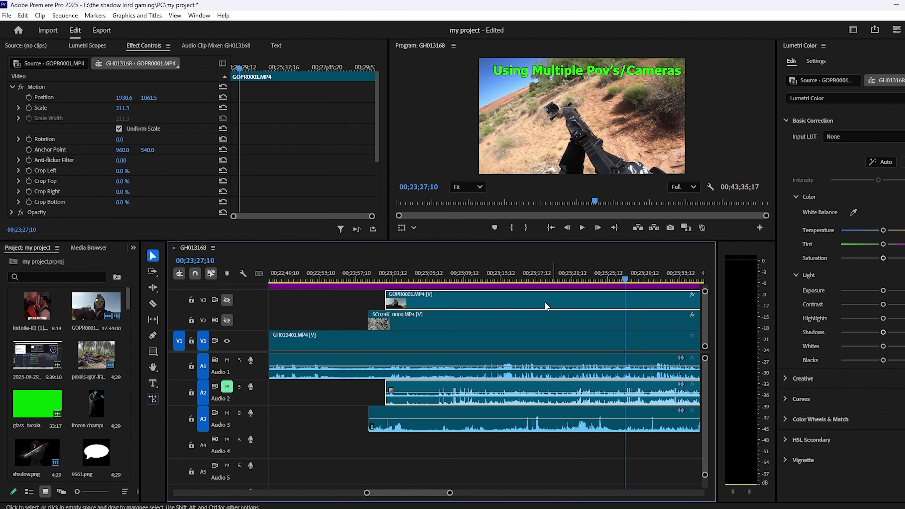
drag(548, 320, 698, 320)
mouse_move(445, 496)
mouse_down()
mouse_move(453, 495)
mouse_move(430, 495)
mouse_up()
drag(452, 320, 490, 320)
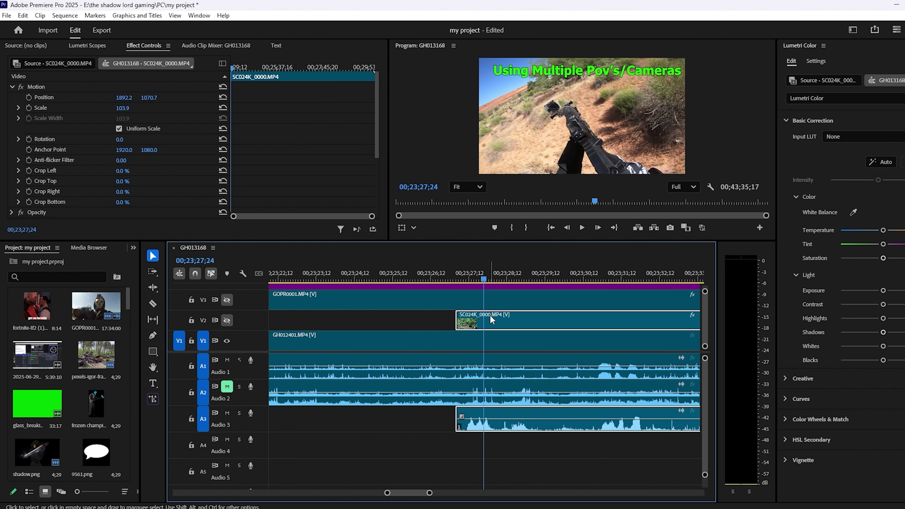
drag(486, 272, 473, 273)
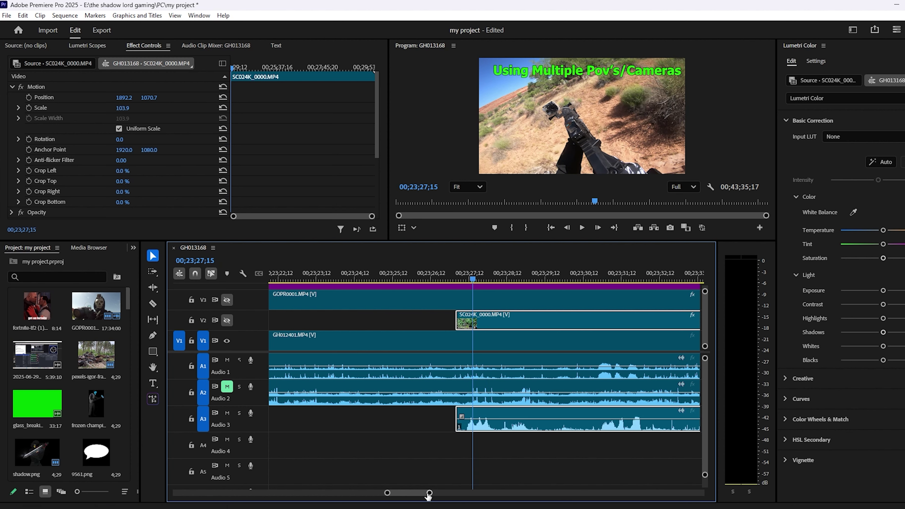
drag(429, 492, 415, 492)
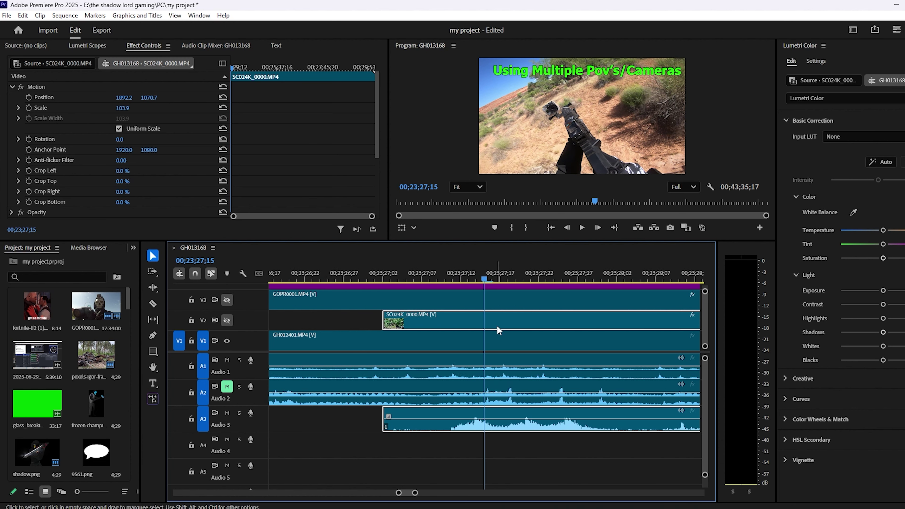
drag(497, 325, 508, 320)
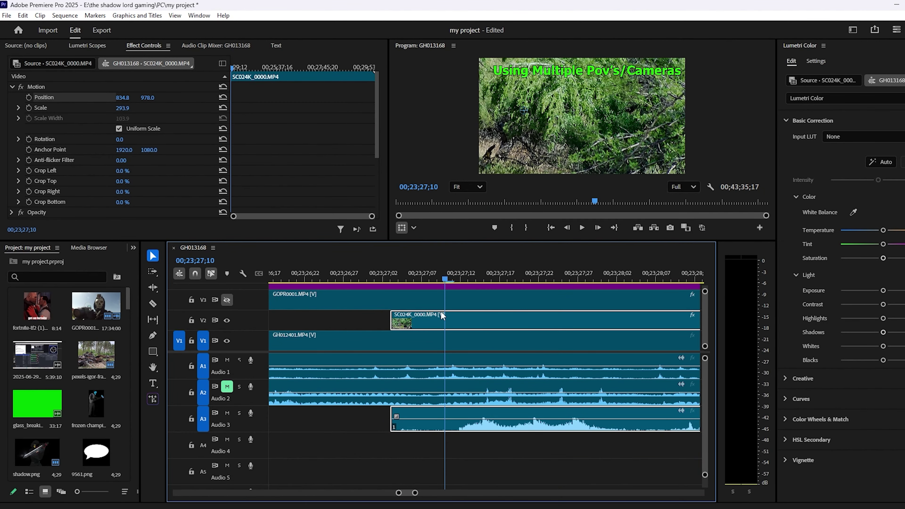
Draw a small circle with the Ellipse tool near the centre of the frame at 00;23;27;09.
scroll(118, 362, down, 3)
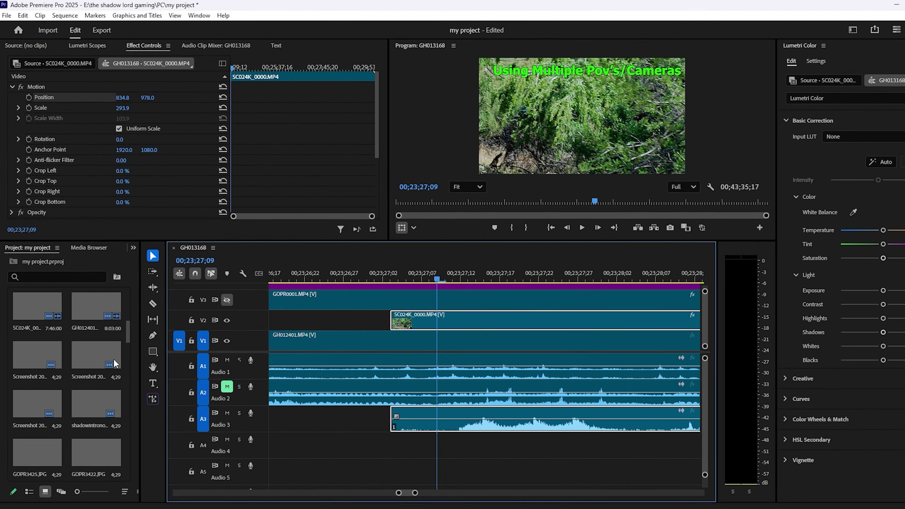
scroll(121, 362, up, 3)
click(155, 356)
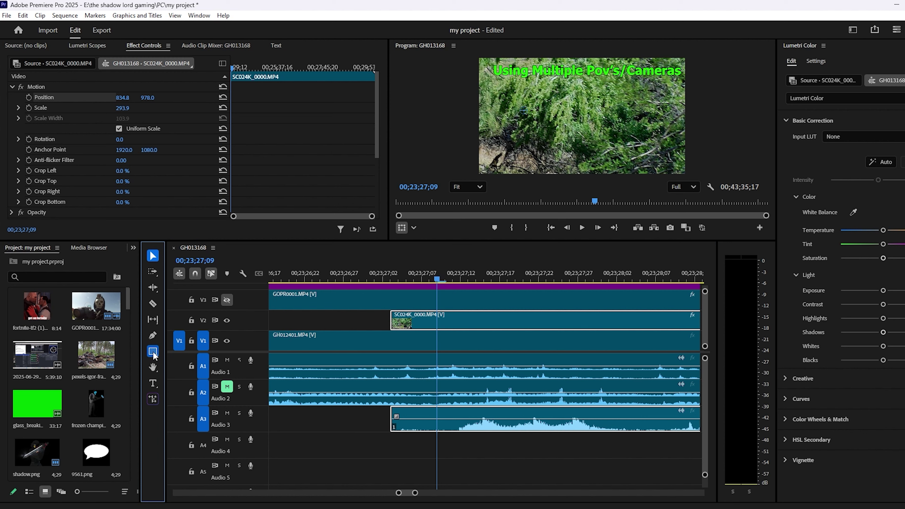
click(193, 360)
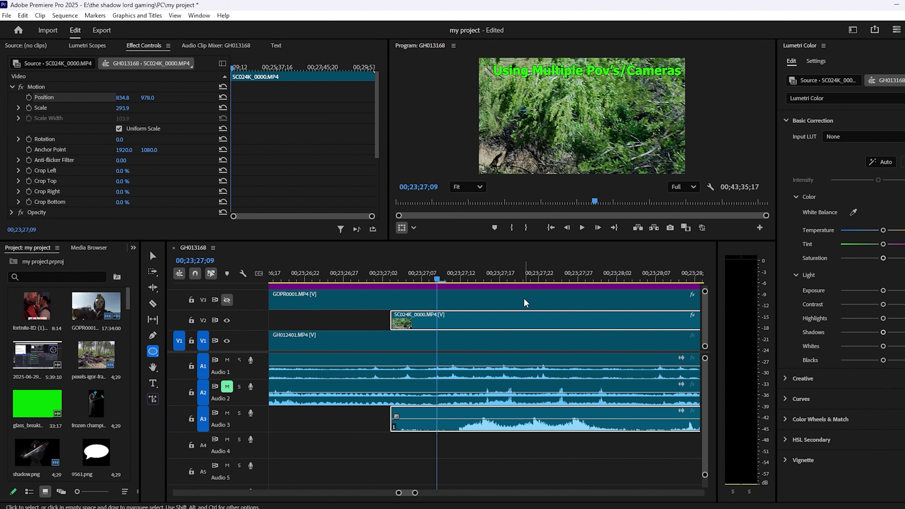
click(370, 323)
click(376, 322)
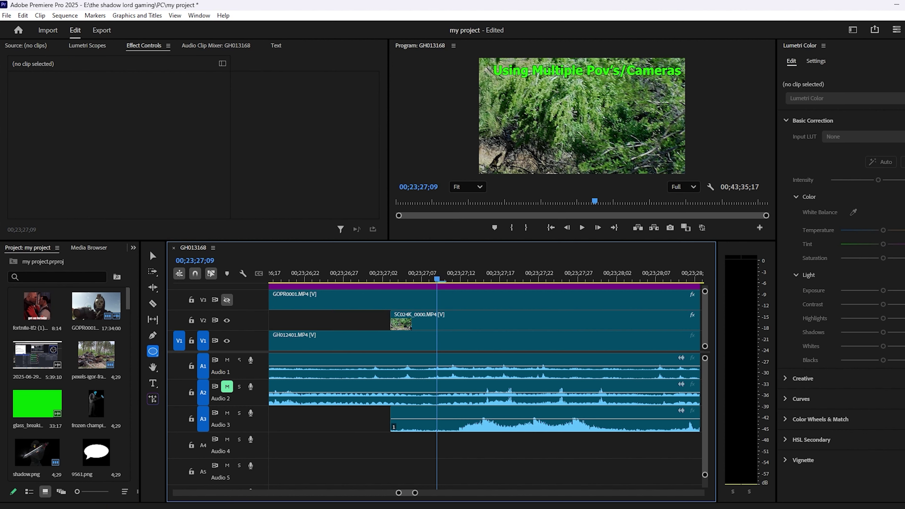
drag(572, 113, 577, 118)
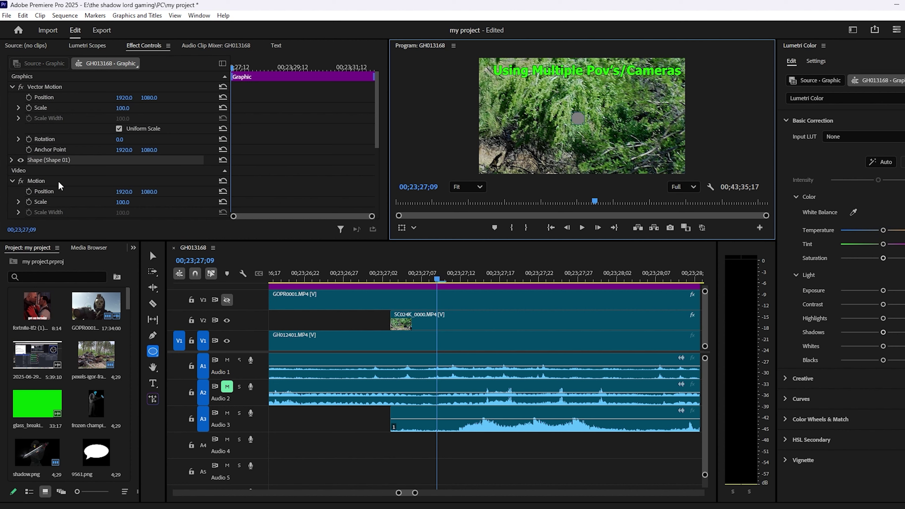
Set the circle's fill colour to red.
click(12, 160)
scroll(156, 178, down, 2)
click(47, 181)
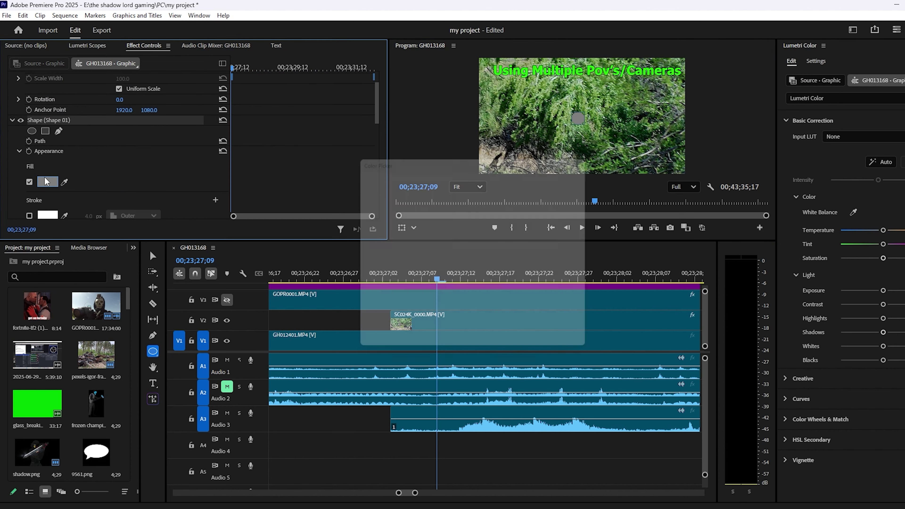
click(481, 316)
click(545, 341)
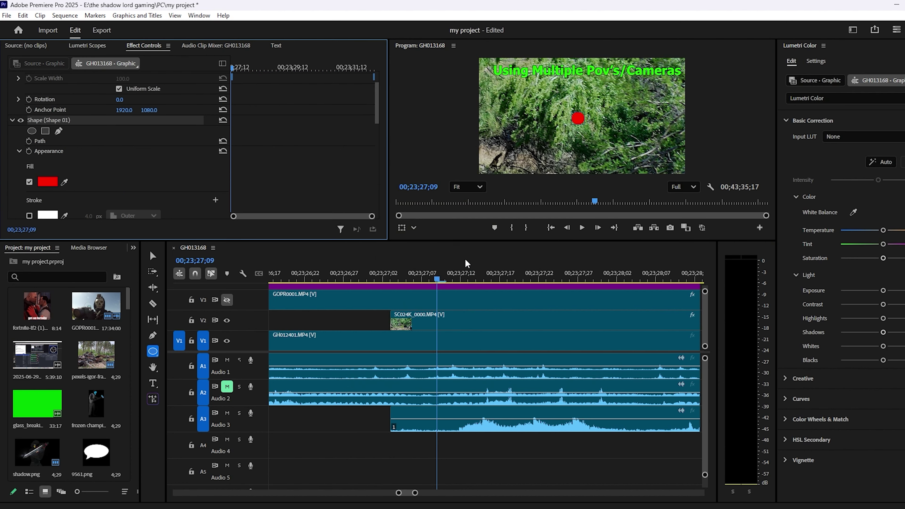
Reposition SC024K_0000.MP4 to 1855.1, 1256.1 using the red dot as a centre guide at 00;23;27;16, and check the framing at 00;23;27;29.
drag(439, 279, 494, 287)
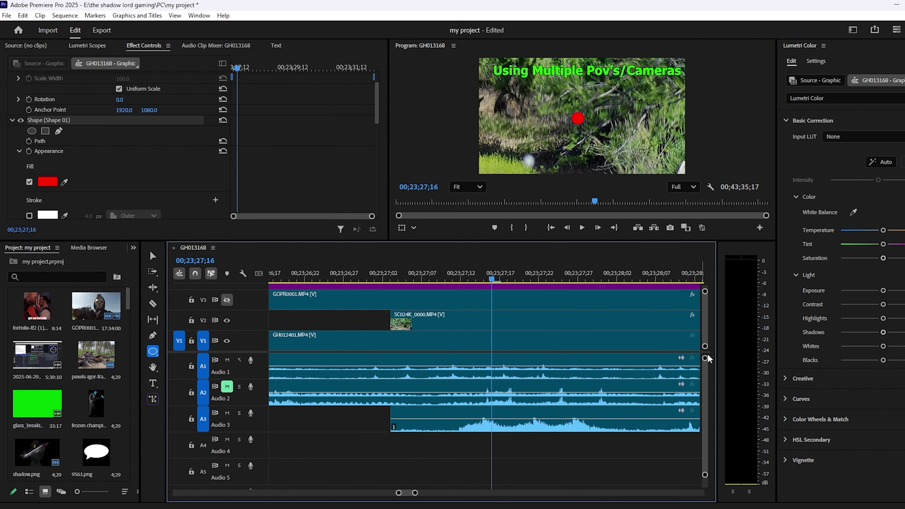
drag(705, 358, 706, 396)
click(153, 256)
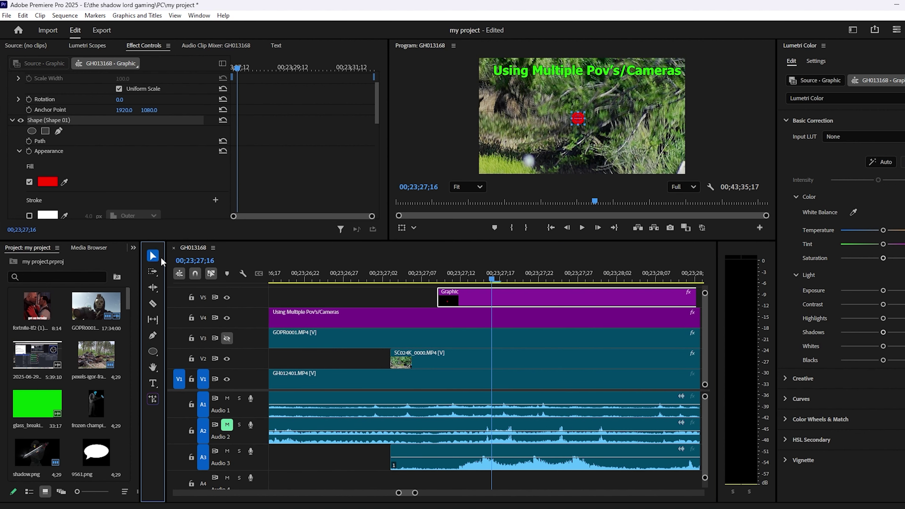
click(479, 356)
click(85, 98)
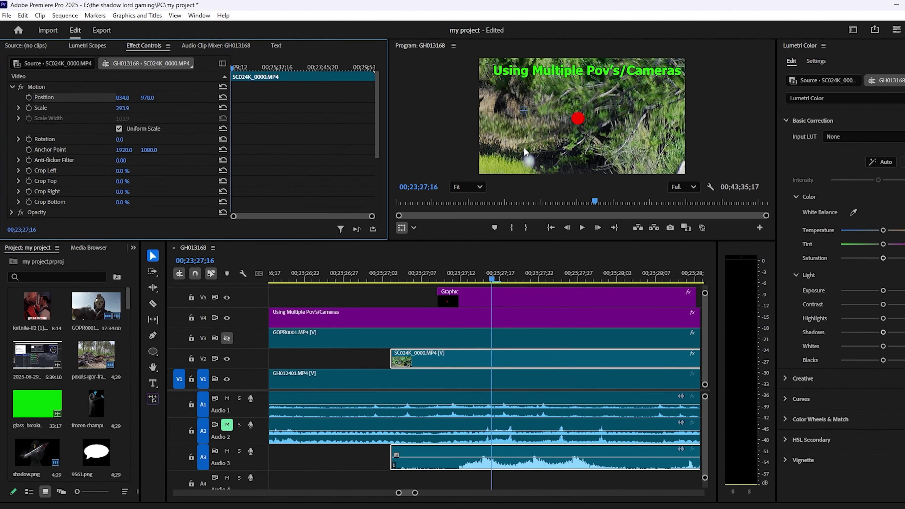
drag(524, 147, 579, 160)
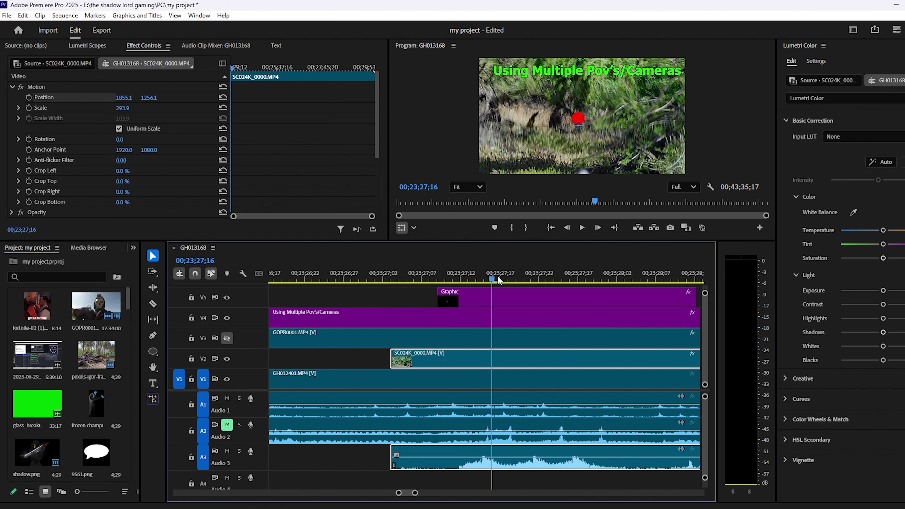
drag(498, 277, 593, 280)
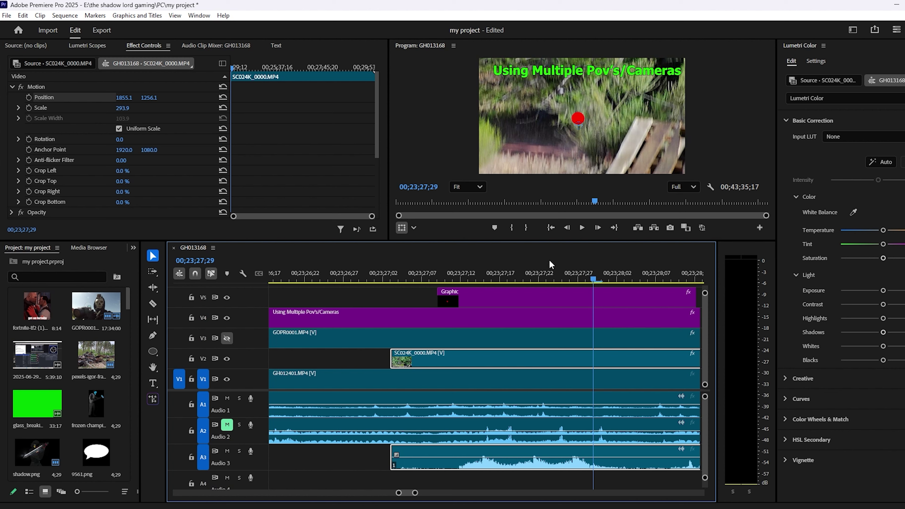
Delete the red circle graphic from V5.
scroll(102, 372, down, 5)
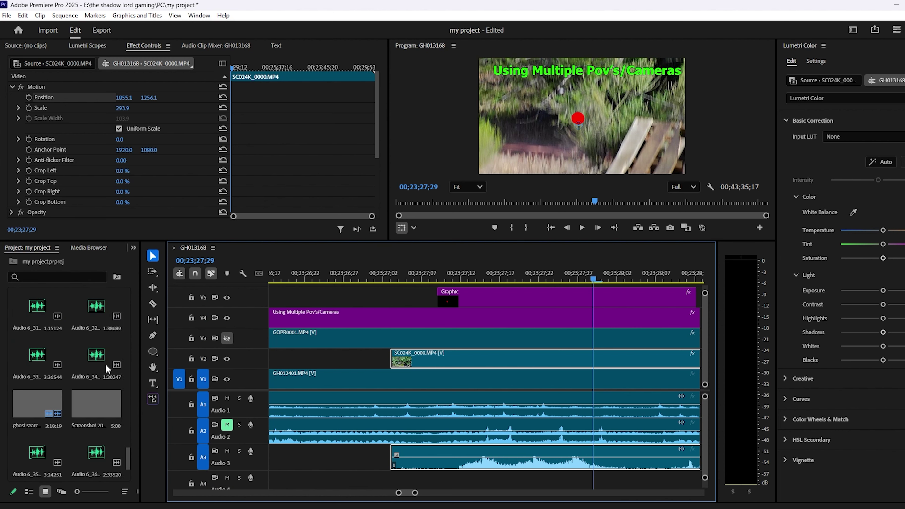
scroll(107, 361, up, 5)
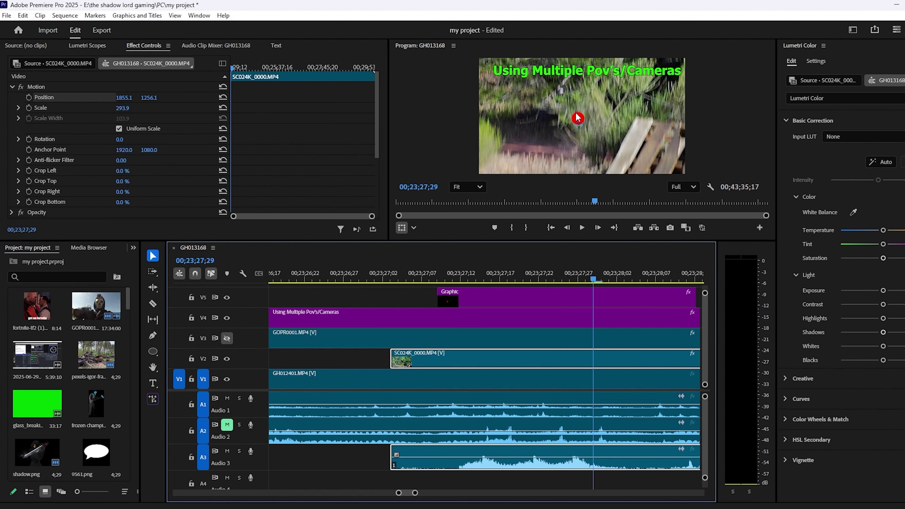
click(502, 295)
key(Delete)
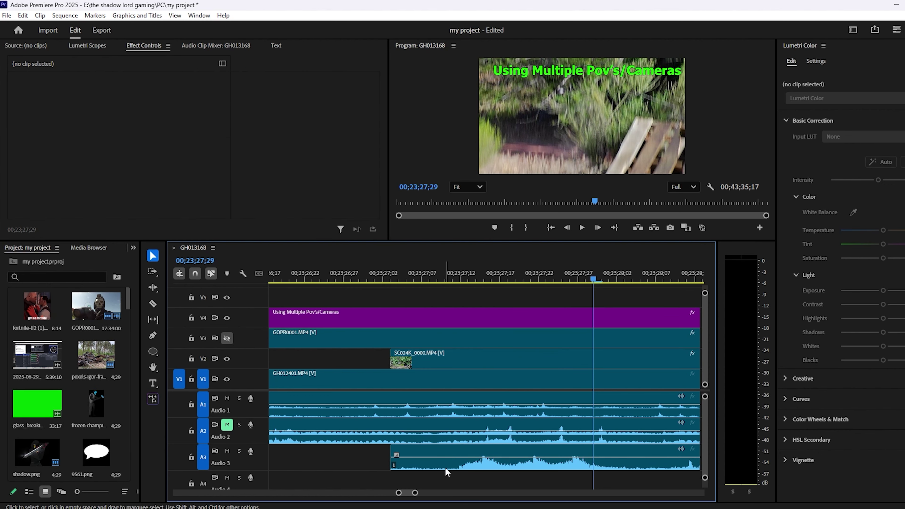
Show V3 and compare the GOPR0001.MP4 view with the camera beneath it at 00;23;34;03, leaving V3 visible.
drag(415, 492, 490, 502)
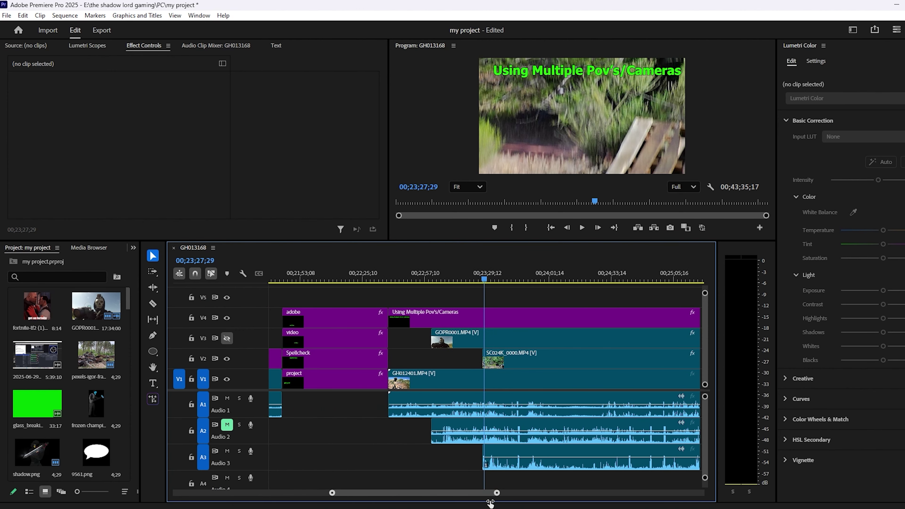
drag(481, 277, 434, 283)
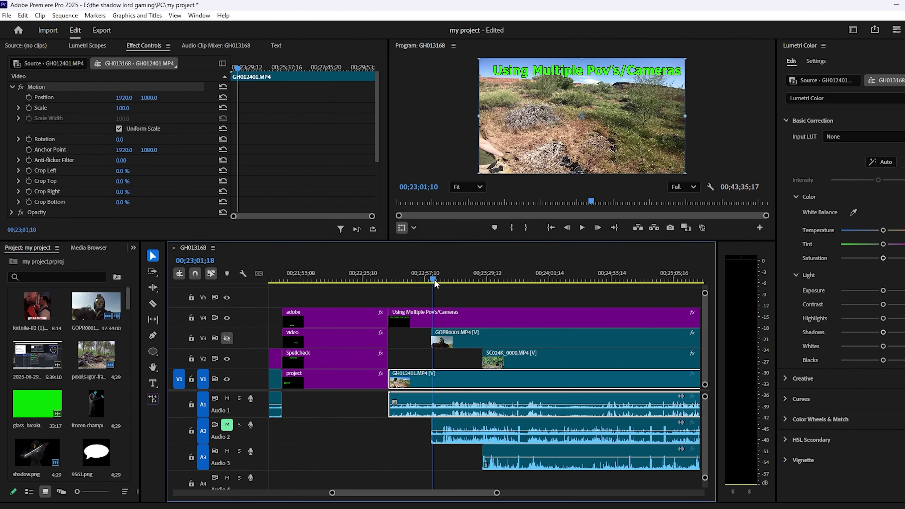
click(227, 339)
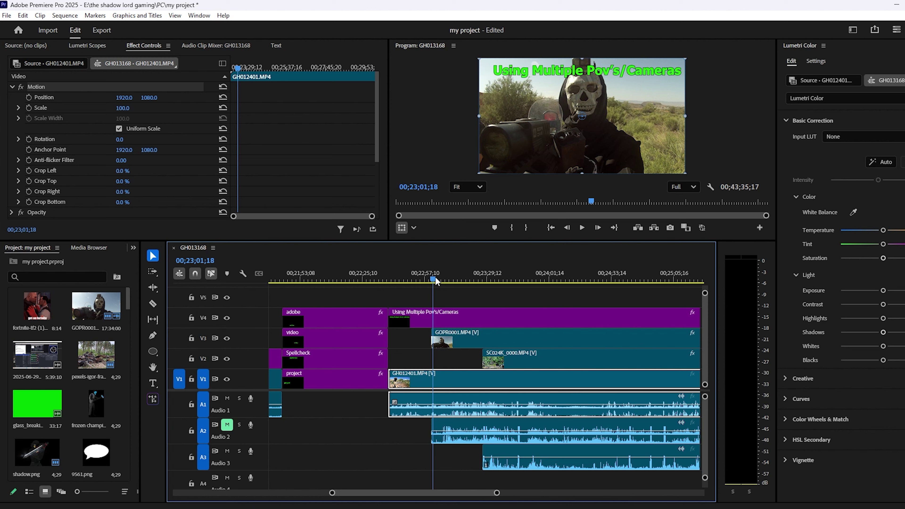
click(421, 278)
click(497, 278)
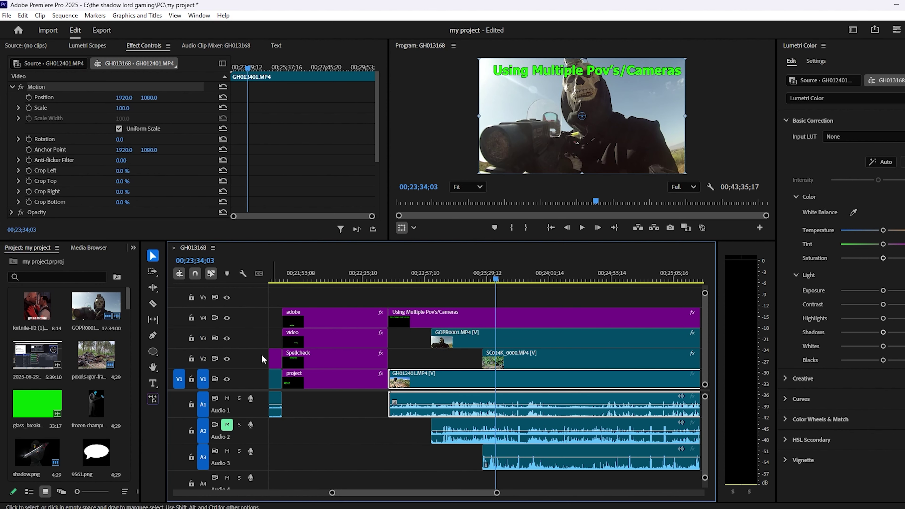
click(227, 338)
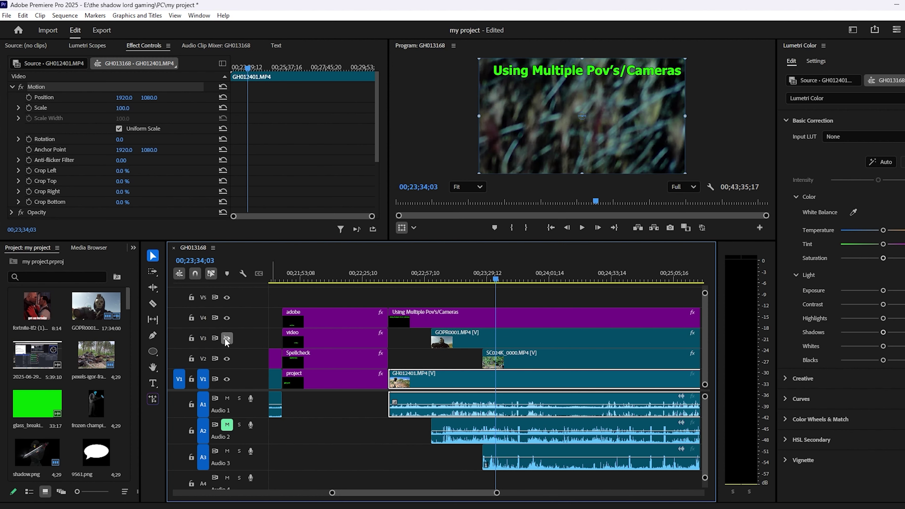
click(226, 339)
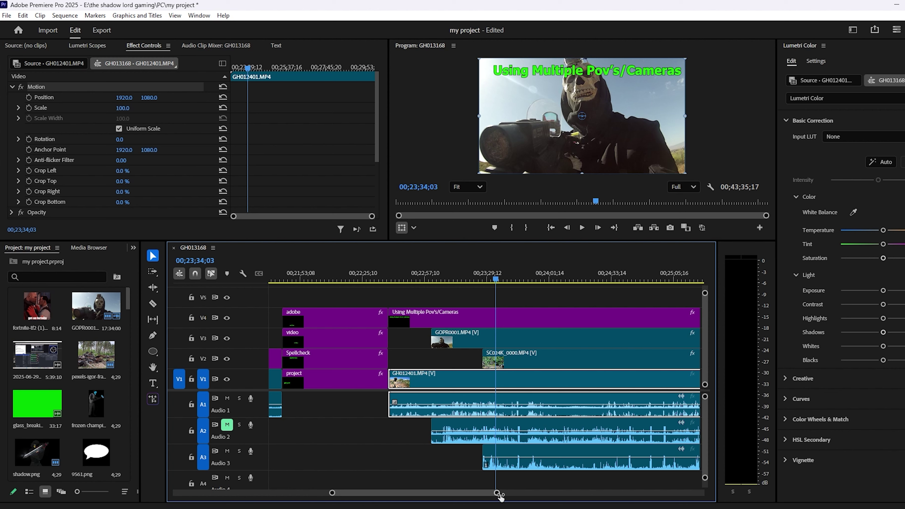
drag(505, 494, 601, 491)
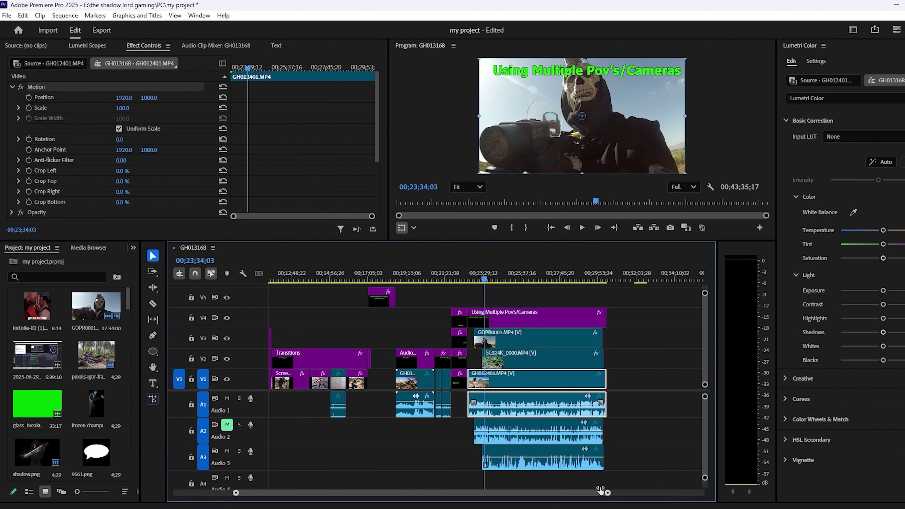